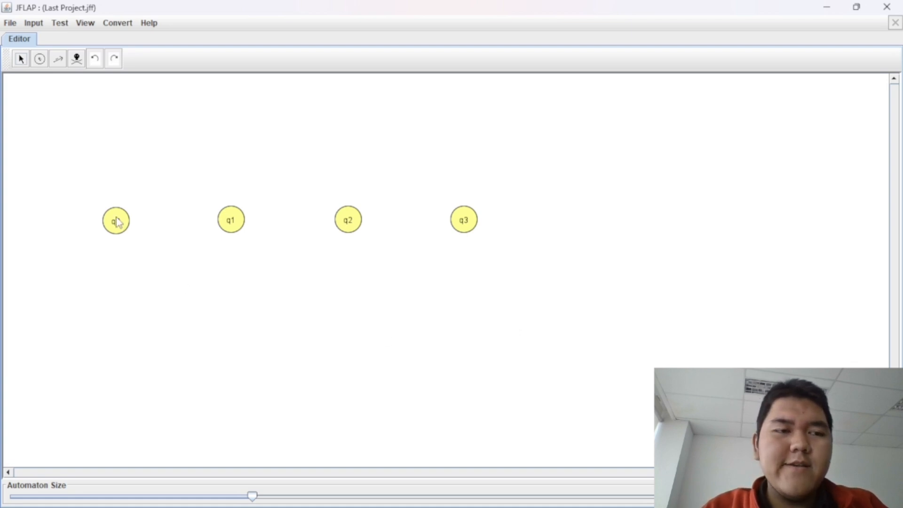
# Add four extra states, q4 to q7, below the existing row of states.
pyautogui.click(40, 59)
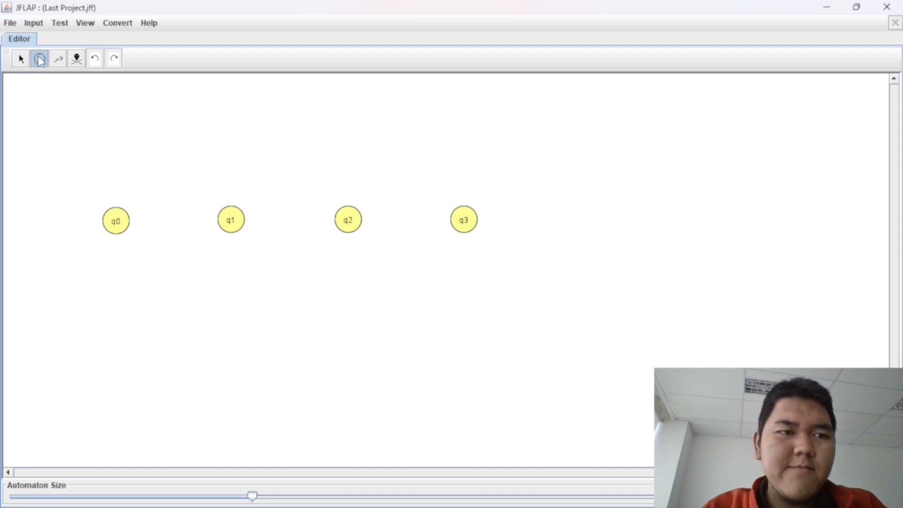
pyautogui.click(216, 335)
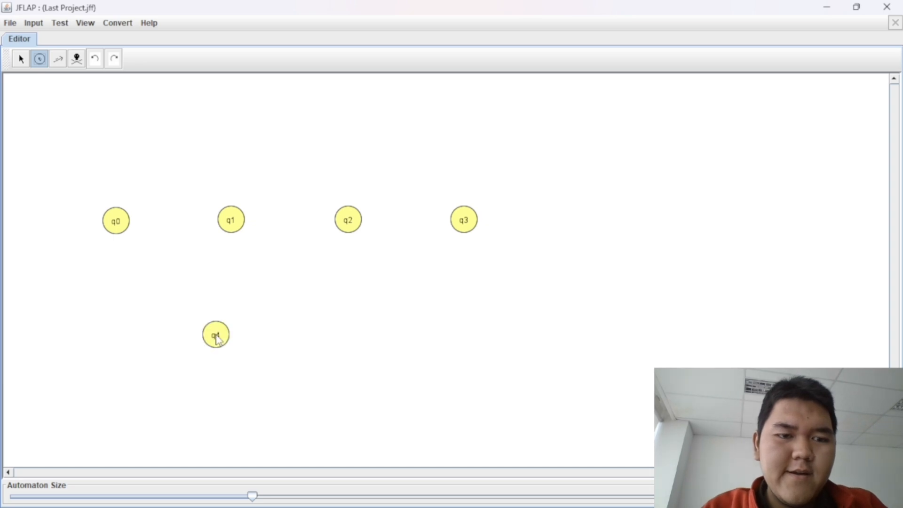
pyautogui.click(335, 333)
pyautogui.click(376, 332)
pyautogui.click(473, 326)
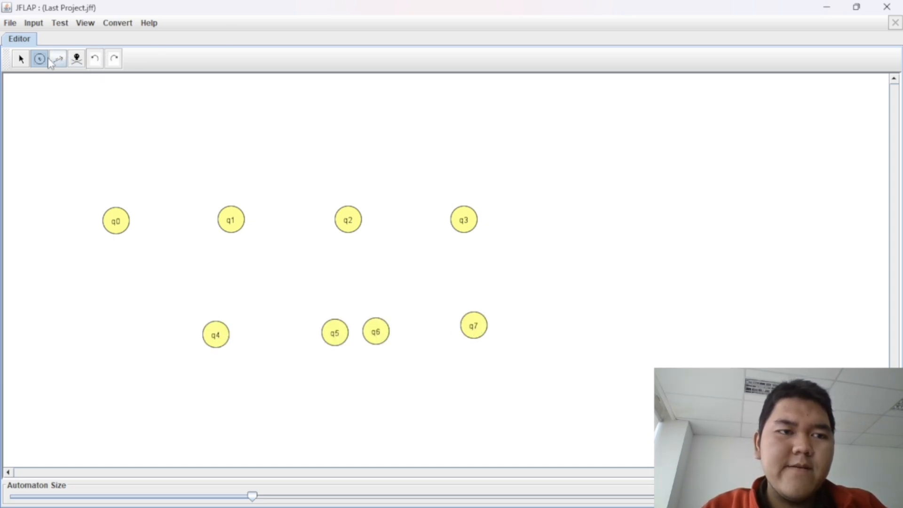
# Delete the four extra states q4, q5, q6 and q7 below the main row.
pyautogui.click(76, 63)
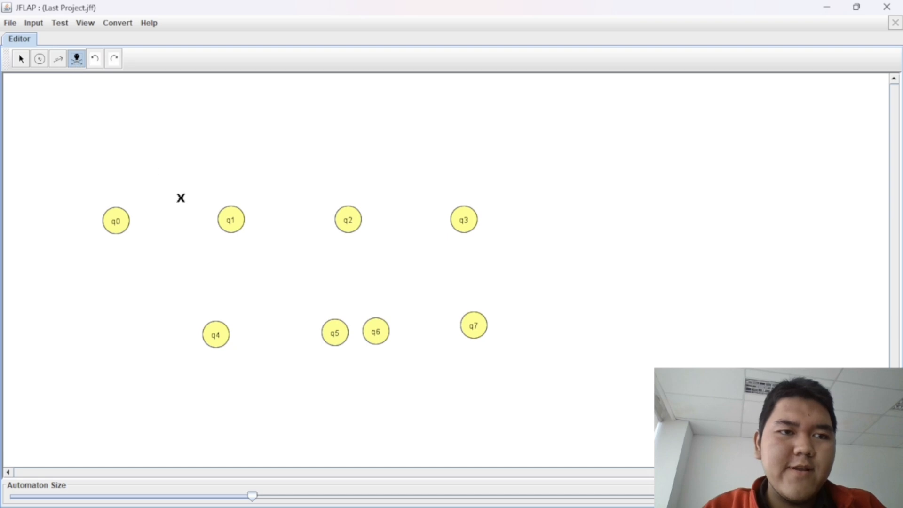
pyautogui.click(220, 333)
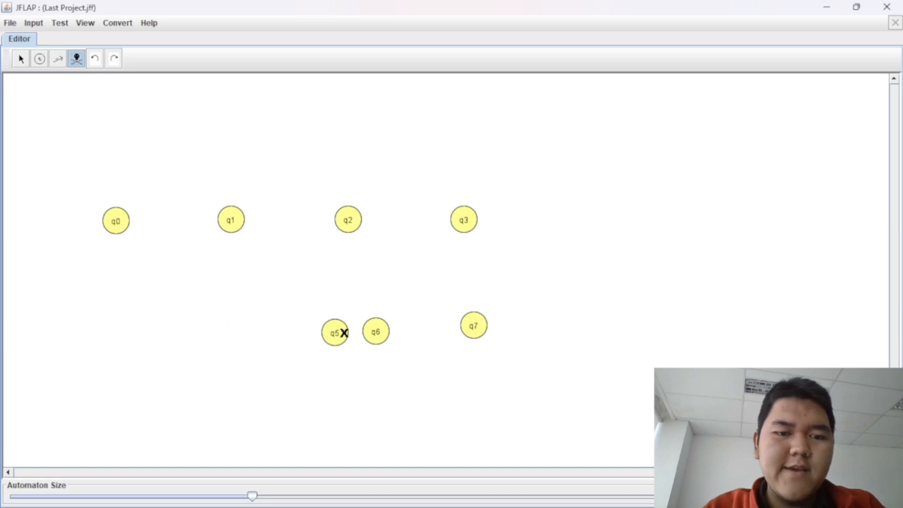
pyautogui.click(343, 331)
pyautogui.click(367, 331)
pyautogui.click(474, 325)
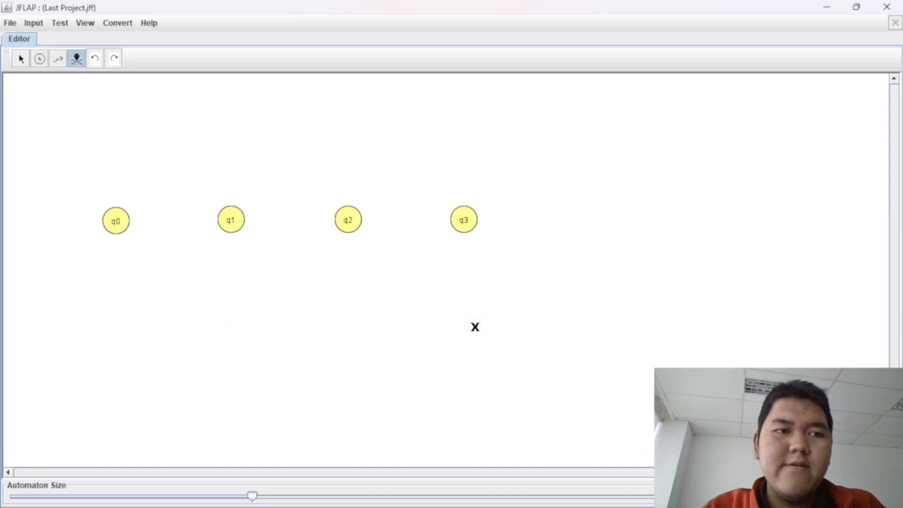
# Create a transition from q0 to q1 labelled a.
pyautogui.click(58, 59)
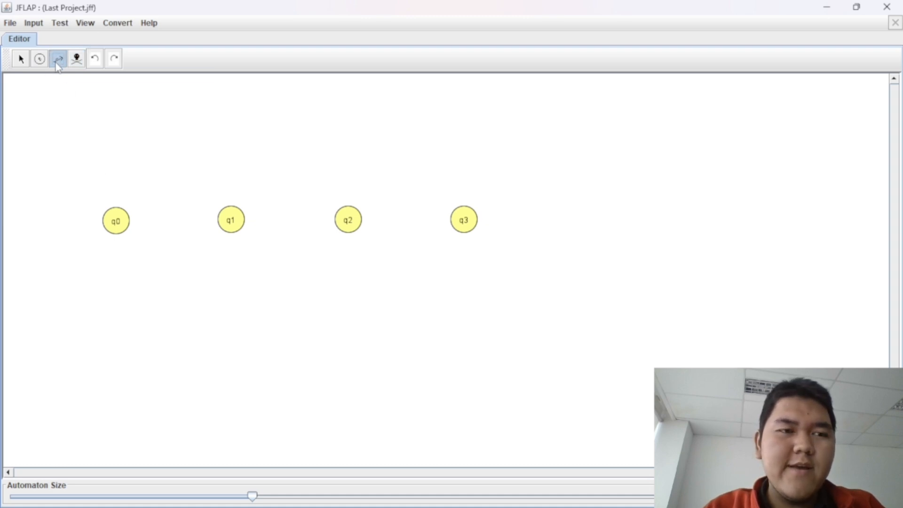
pyautogui.moveTo(119, 222); pyautogui.dragTo(228, 226)
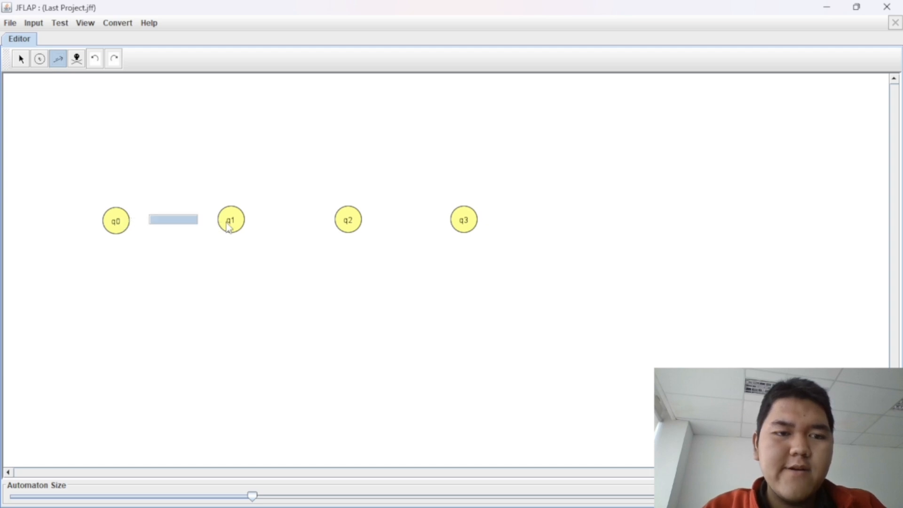
pyautogui.write('a')
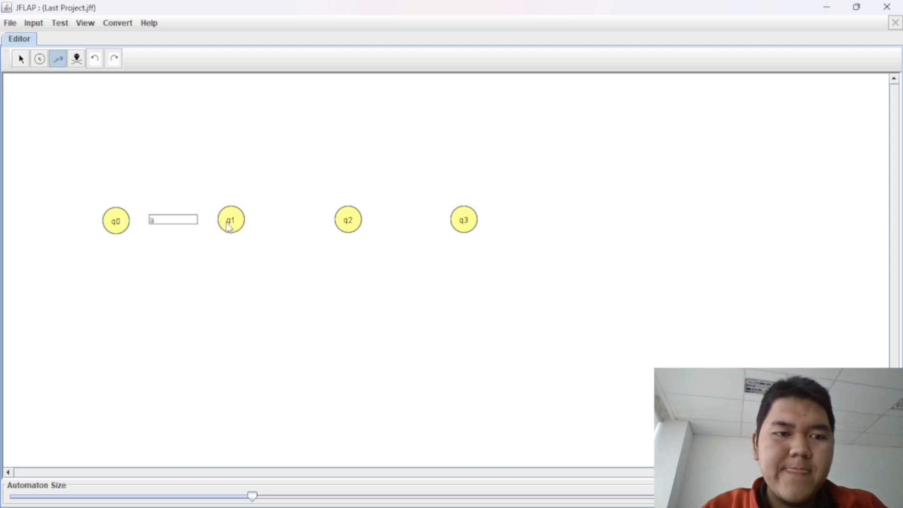
pyautogui.press('Return')
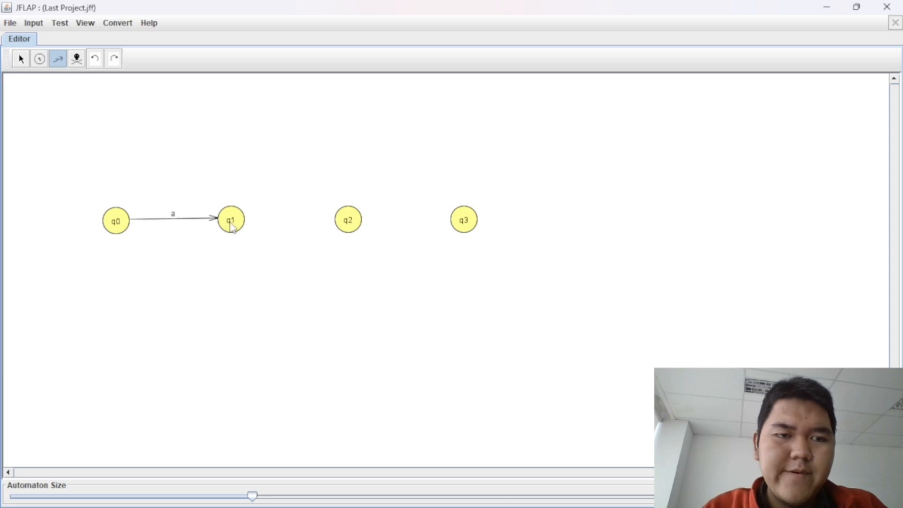
# Create a transition from q1 to q2 labelled b and one from q2 to q3 labelled a.
pyautogui.moveTo(238, 225); pyautogui.dragTo(350, 223)
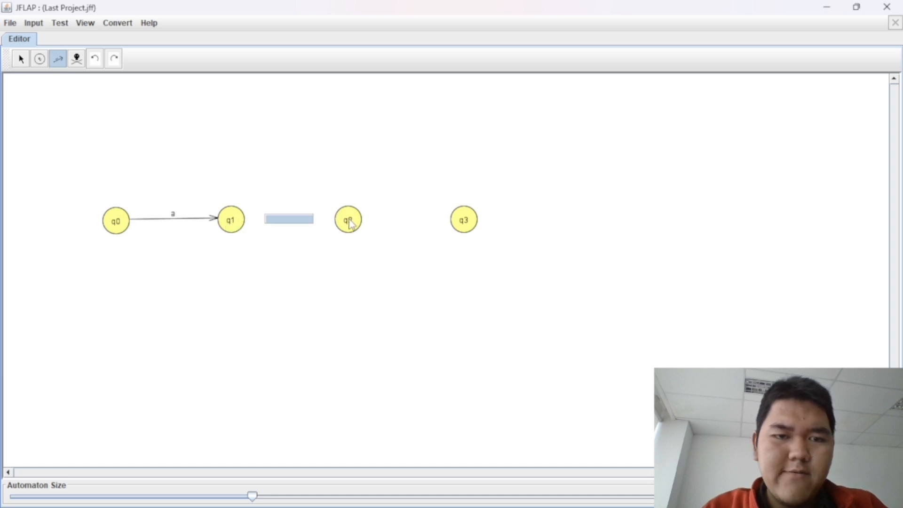
pyautogui.write('b')
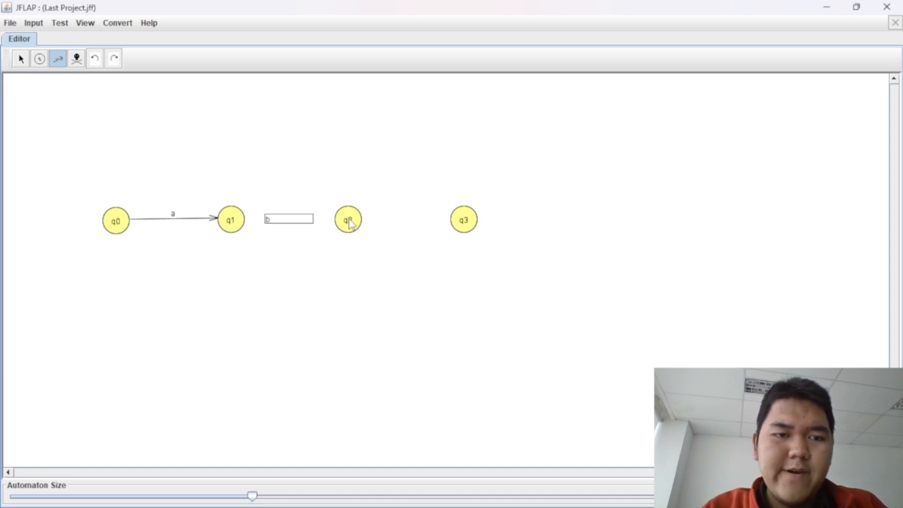
pyautogui.press('Return')
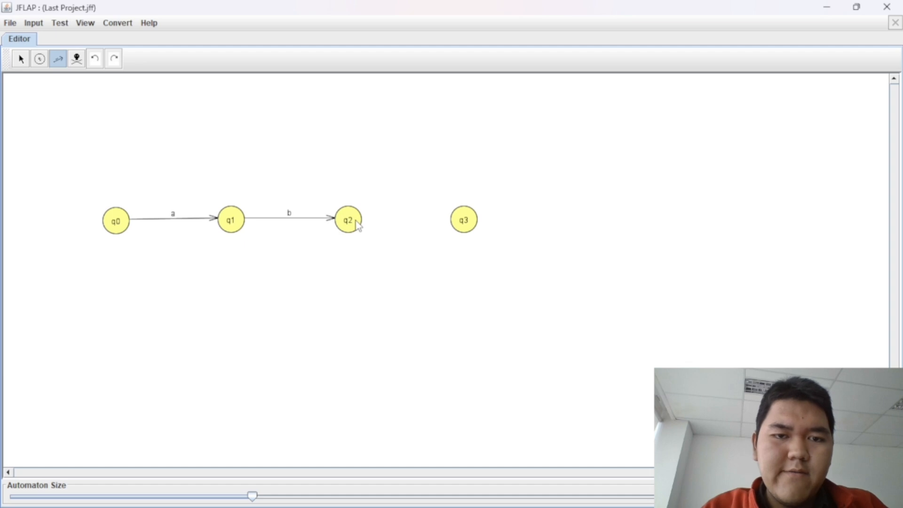
pyautogui.moveTo(357, 224); pyautogui.dragTo(464, 226)
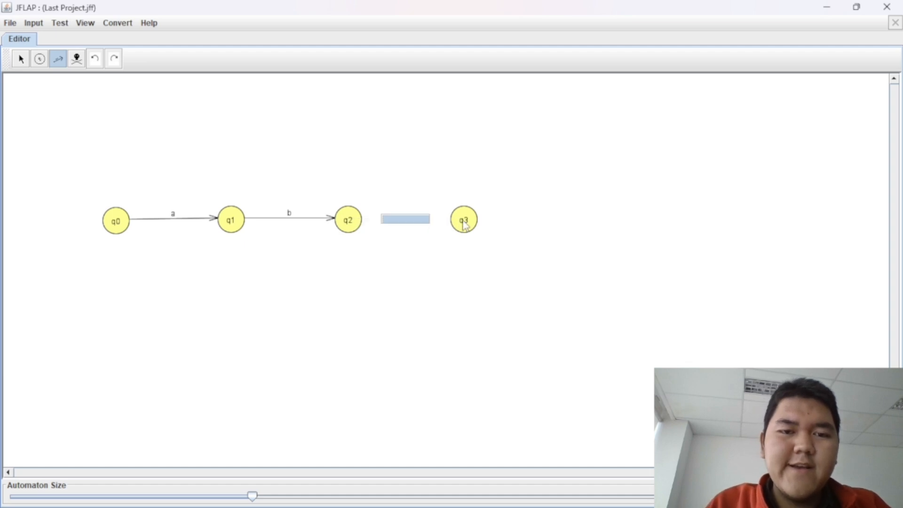
pyautogui.write('a')
pyautogui.press('Return')
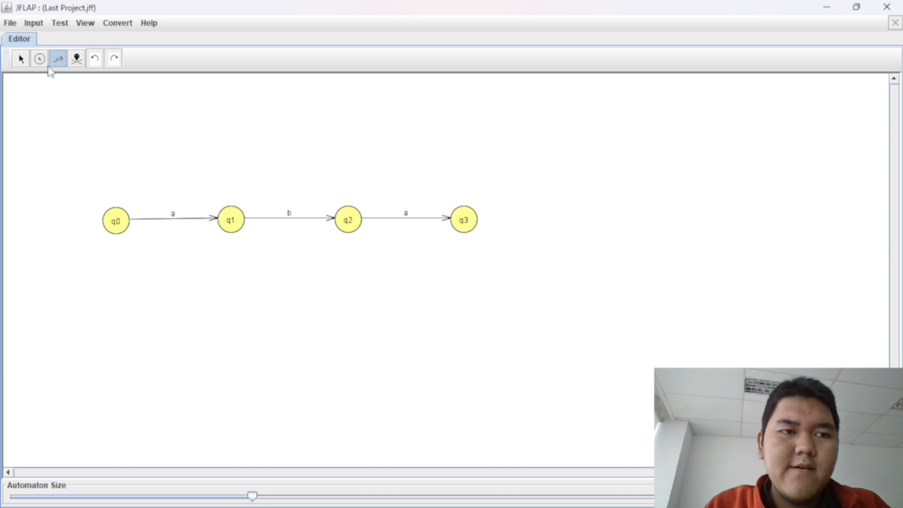
# Move q1 above the row of states and draw a transition from q2 back to q0.
pyautogui.click(21, 59)
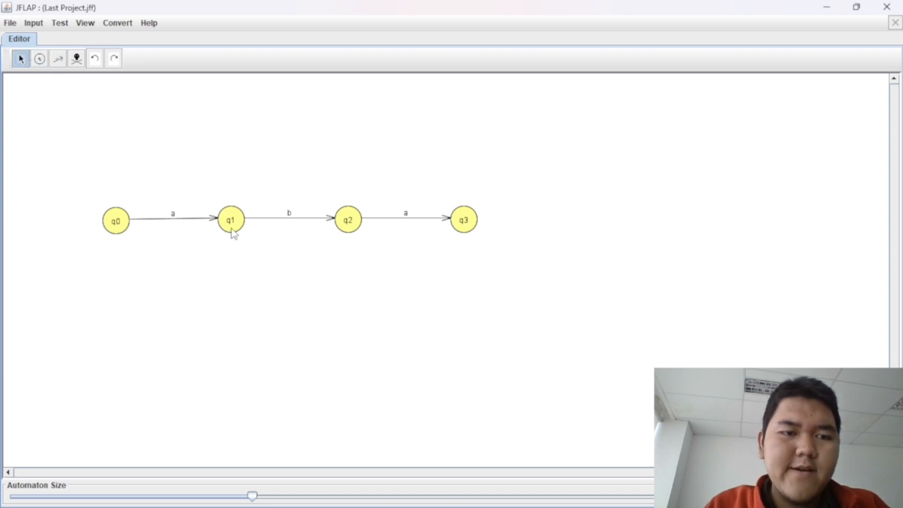
pyautogui.moveTo(234, 229); pyautogui.dragTo(233, 183)
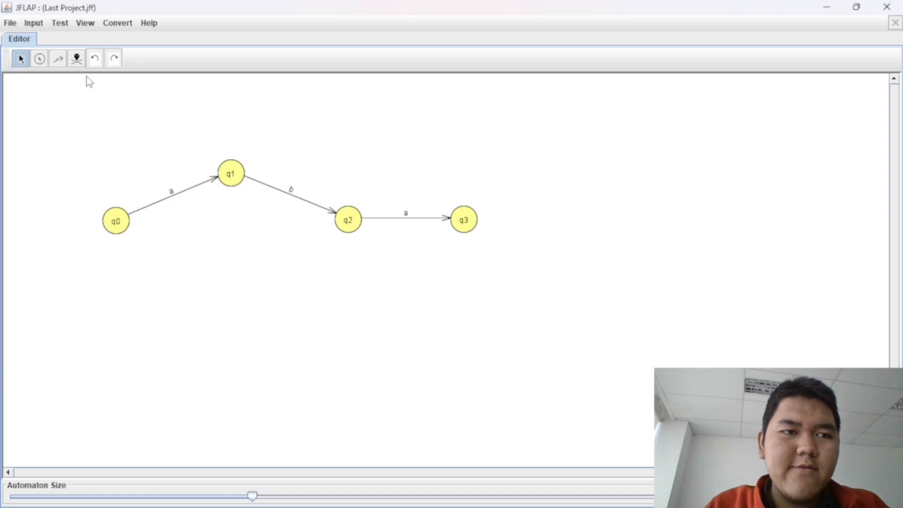
pyautogui.click(58, 58)
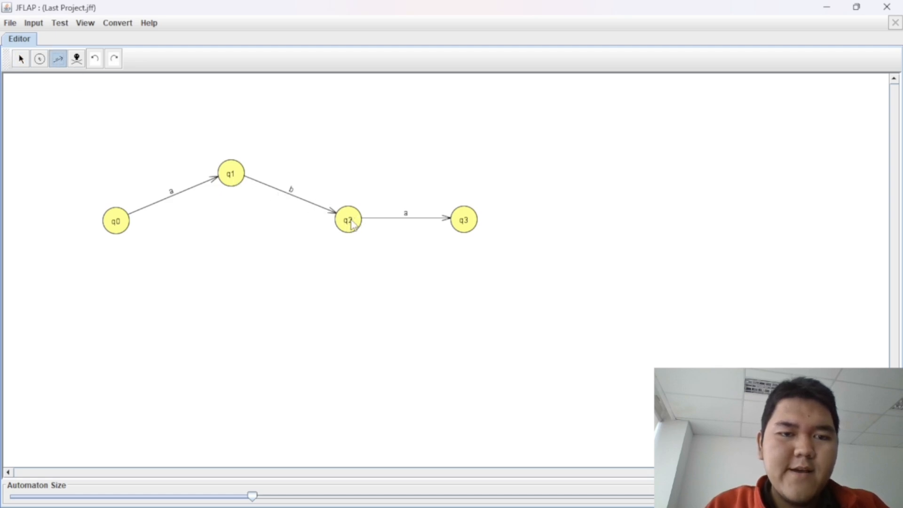
pyautogui.moveTo(348, 225); pyautogui.dragTo(116, 222)
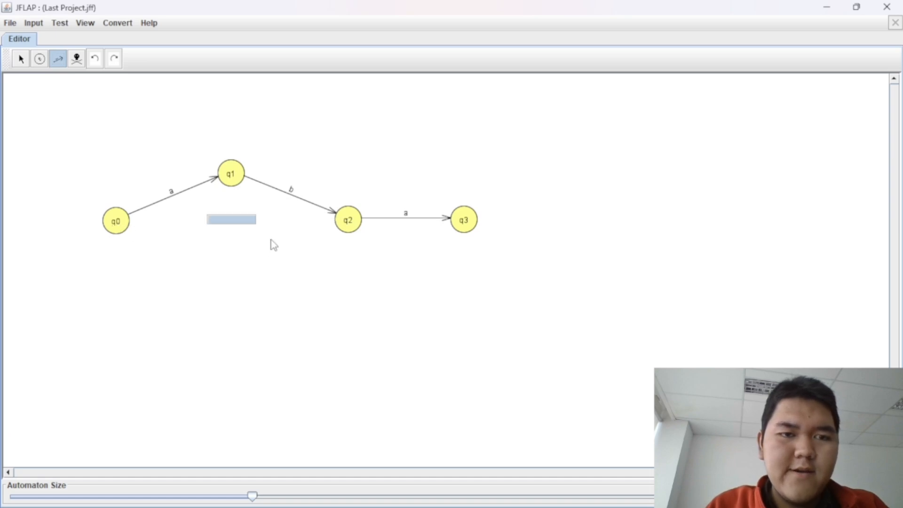
# Check the example diagram on the Contoh Mesin FSA slide and label the transition from q2 to q0 with a.
pyautogui.hotkey('alt', 'Tab')
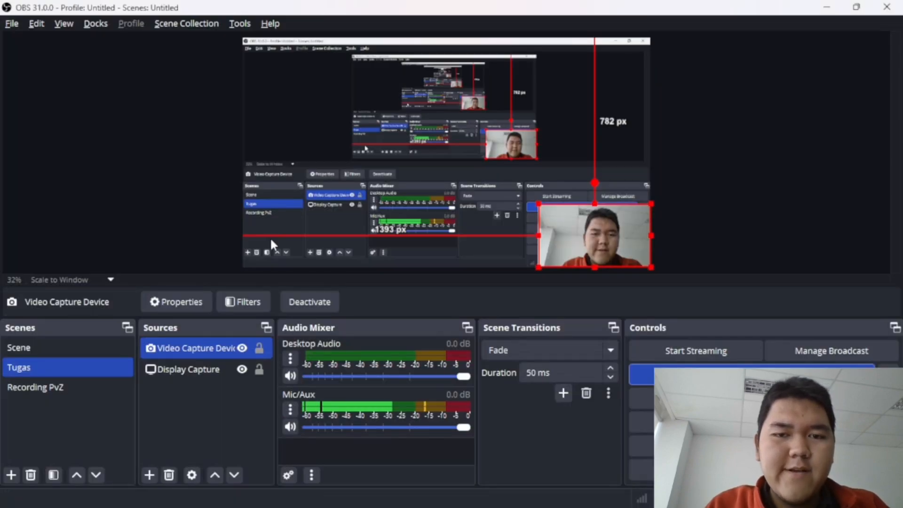
pyautogui.hotkey('alt', 'Tab')
pyautogui.hotkey('alt', 'Tab')
pyautogui.hotkey('alt', 'Tab')
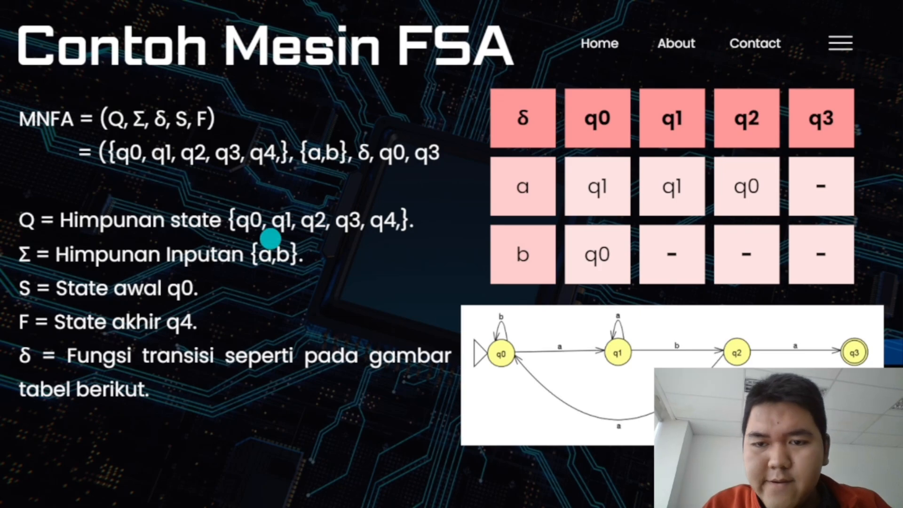
pyautogui.hotkey('alt', 'Tab')
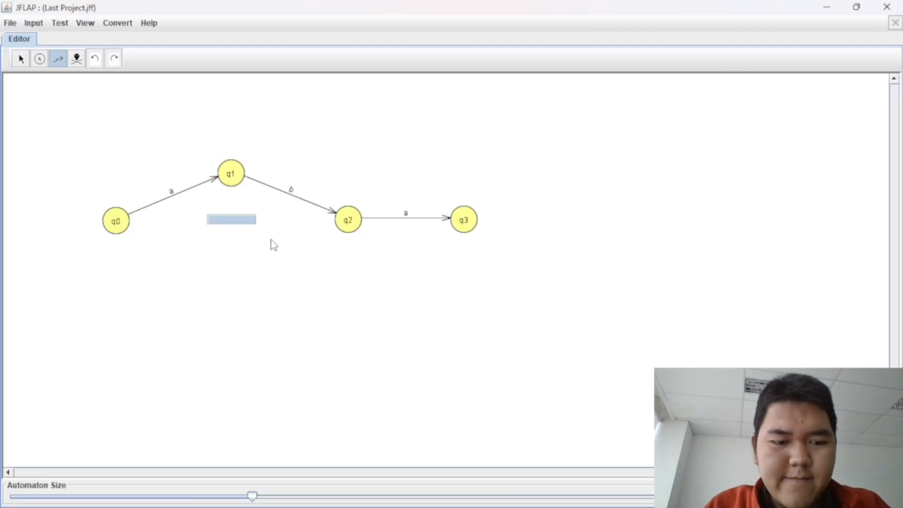
pyautogui.write('a')
pyautogui.press('Return')
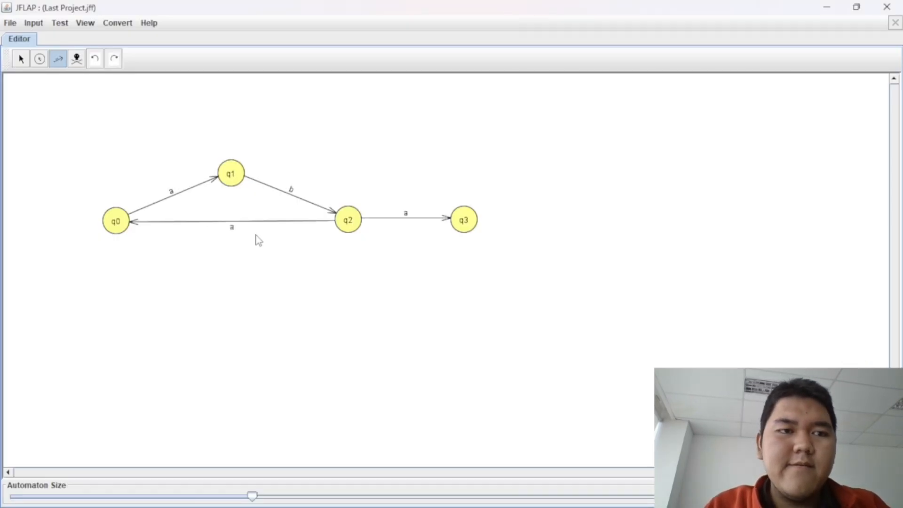
# Bend the q2-to-q0 transition into an arc below the states and move q1 back in line with the row.
pyautogui.click(21, 60)
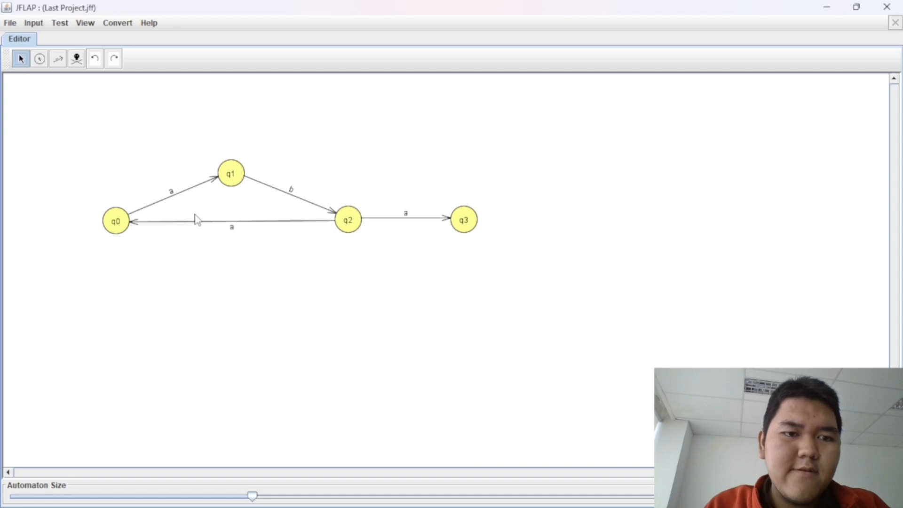
pyautogui.click(231, 222)
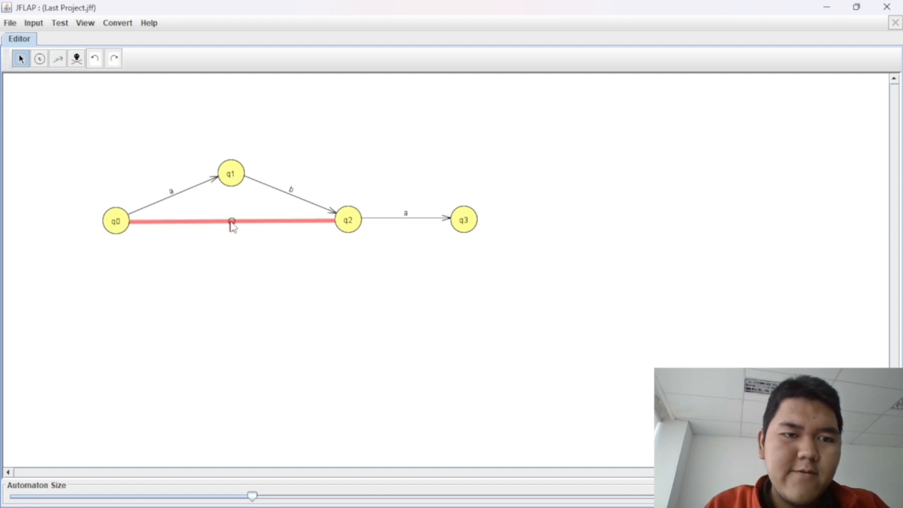
pyautogui.moveTo(231, 222); pyautogui.dragTo(235, 336)
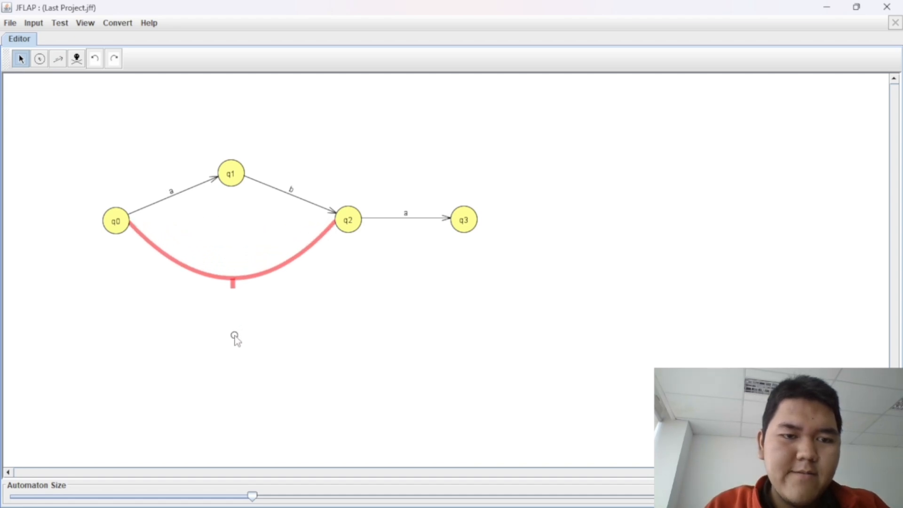
pyautogui.moveTo(231, 175); pyautogui.dragTo(234, 222)
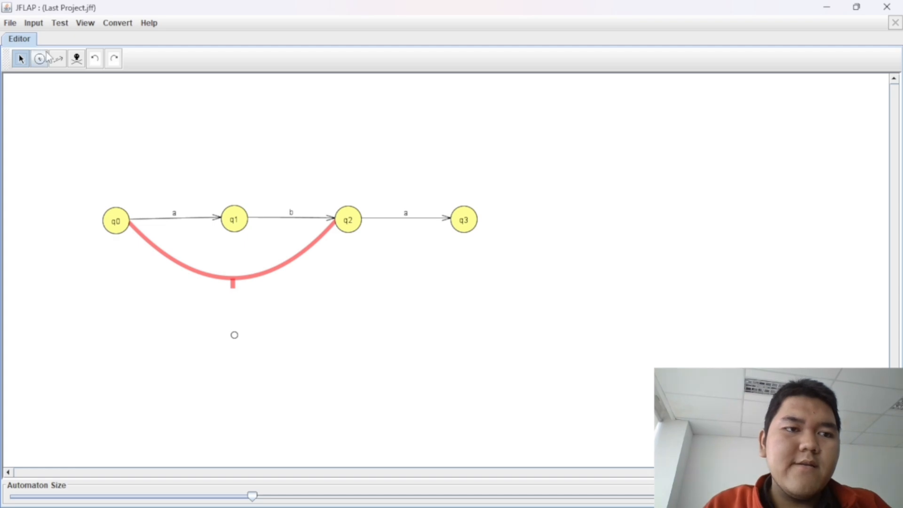
# Add a self-loop labelled b on q0 and a self-loop labelled a on q1.
pyautogui.click(56, 60)
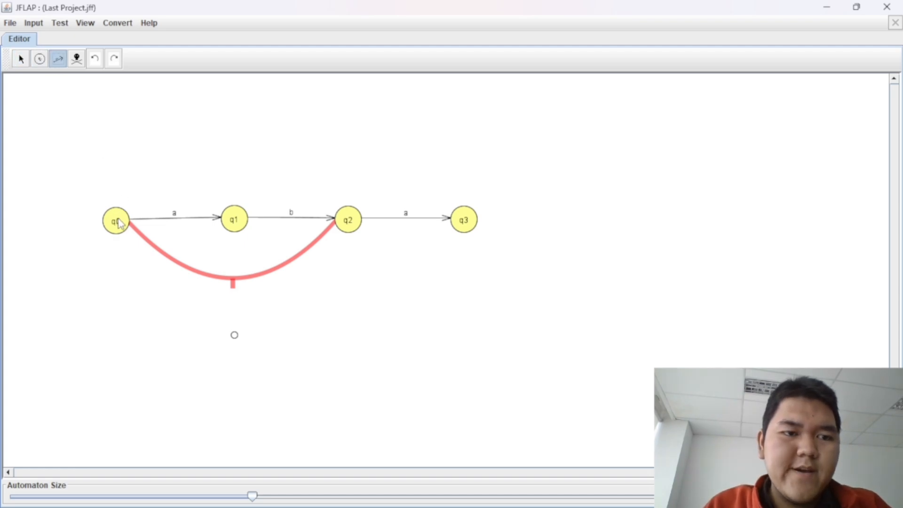
pyautogui.click(120, 223)
pyautogui.write('b')
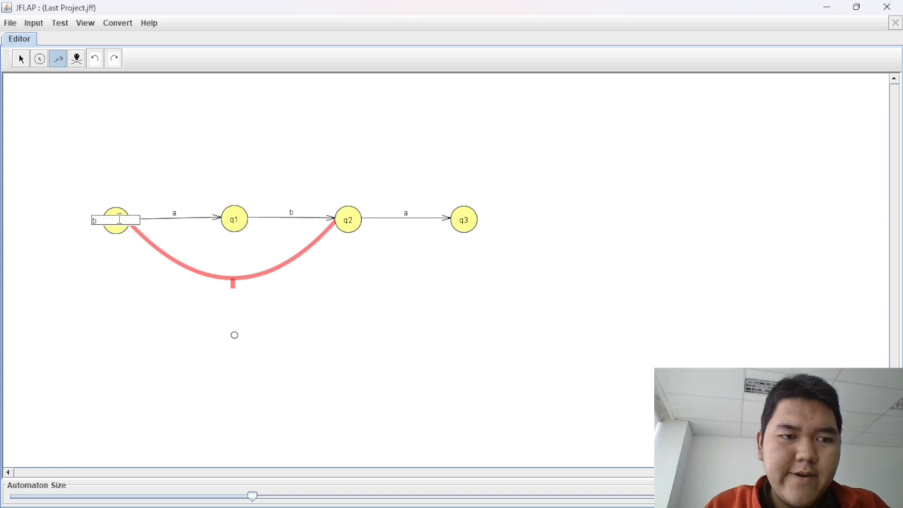
pyautogui.press('Return')
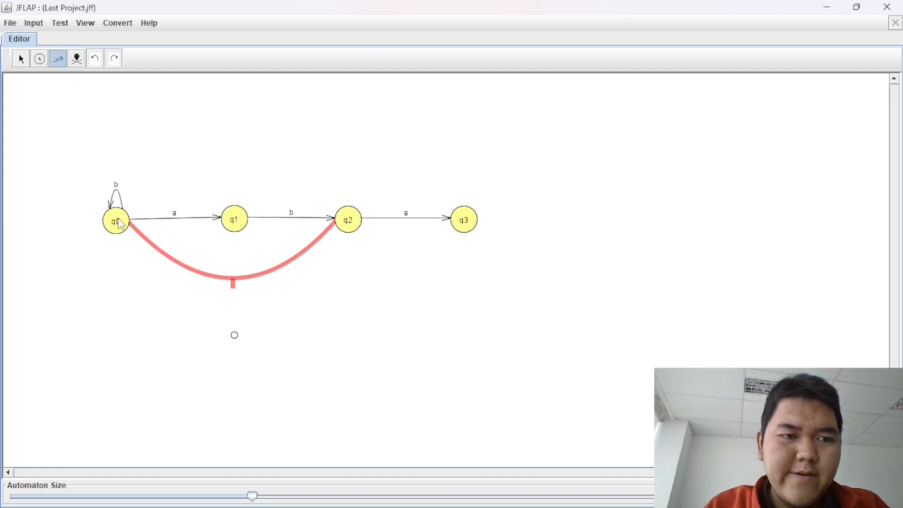
pyautogui.click(241, 226)
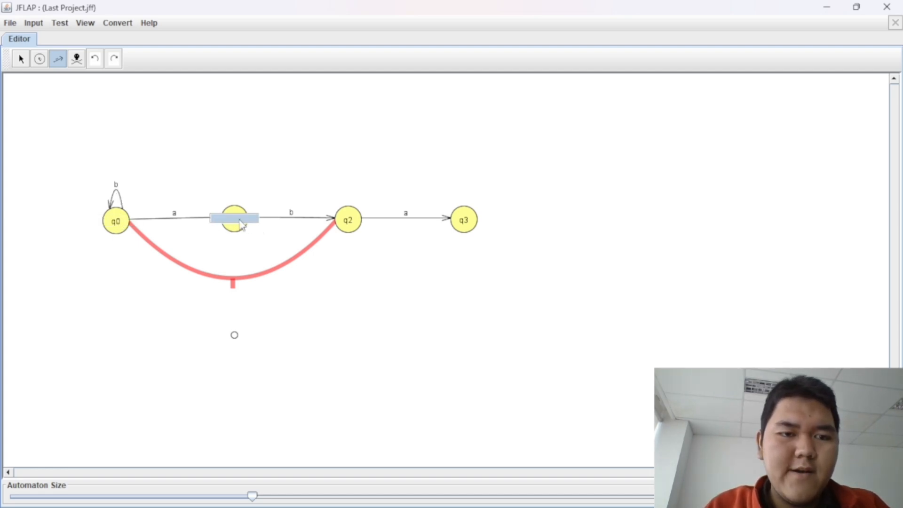
pyautogui.write('a')
pyautogui.press('Return')
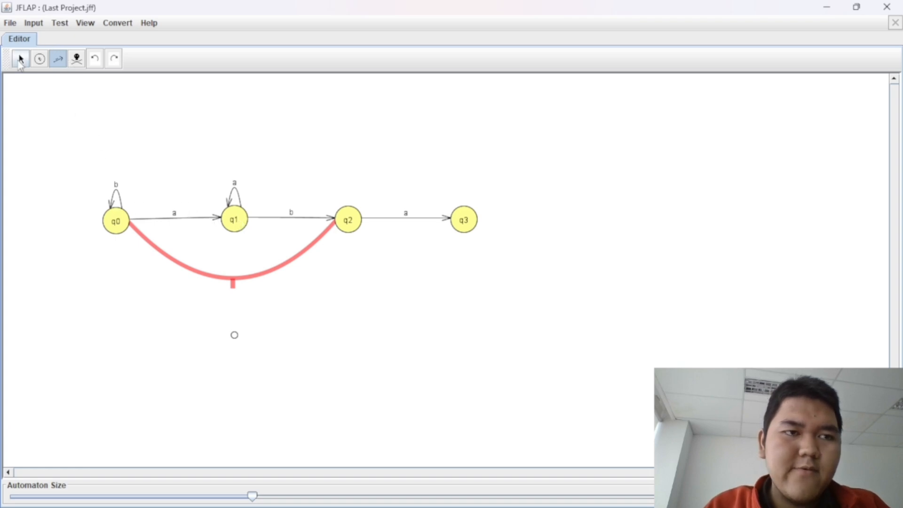
# Set q0 as the initial state of the automaton.
pyautogui.click(21, 58)
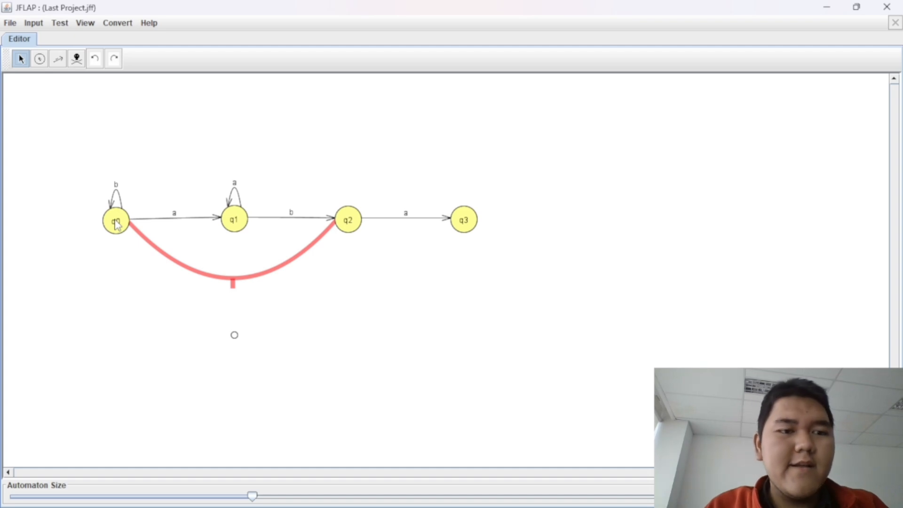
pyautogui.rightClick(115, 221)
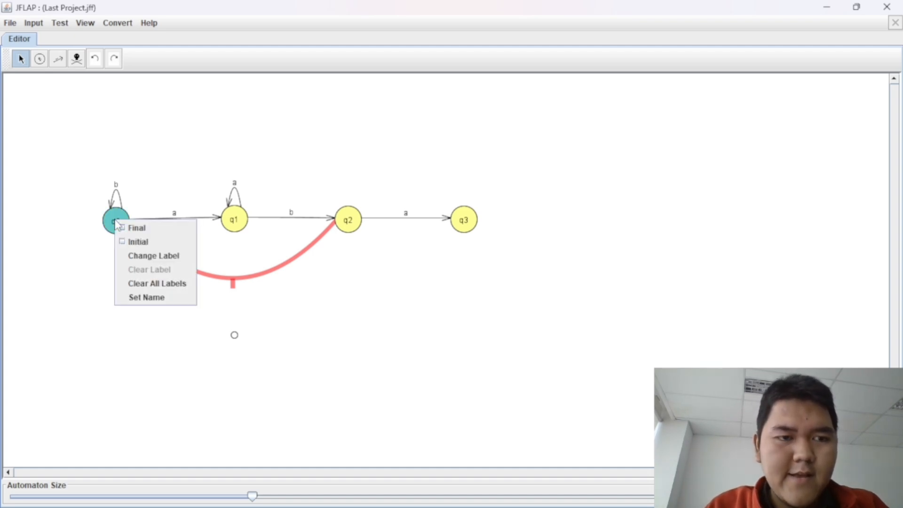
pyautogui.click(136, 242)
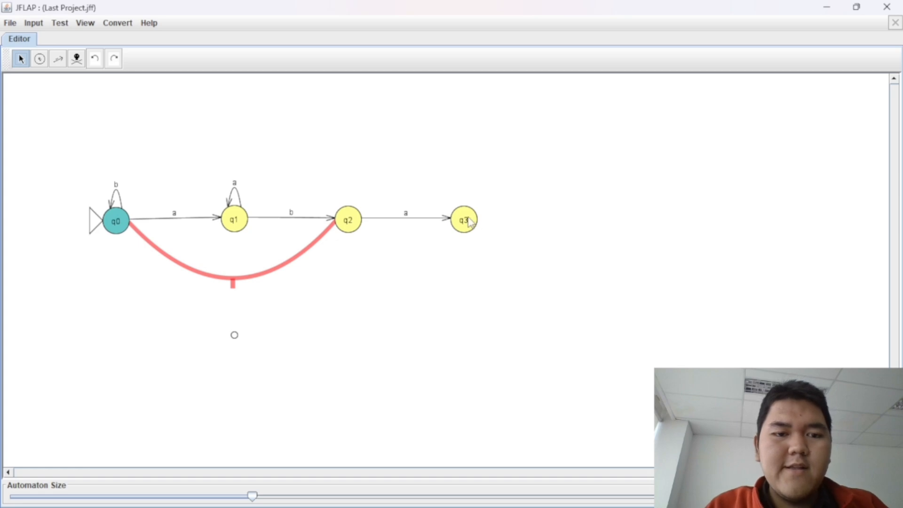
# Mark q3 as the final state of the automaton.
pyautogui.rightClick(471, 222)
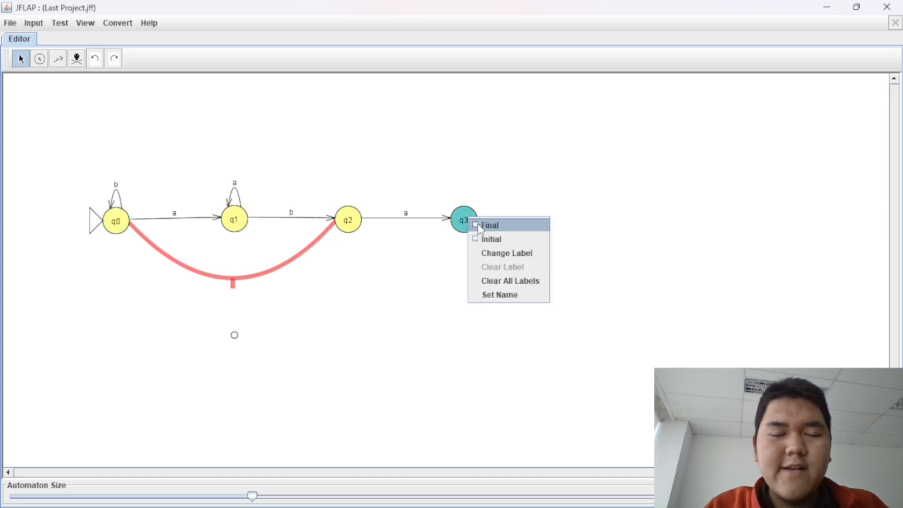
pyautogui.click(479, 229)
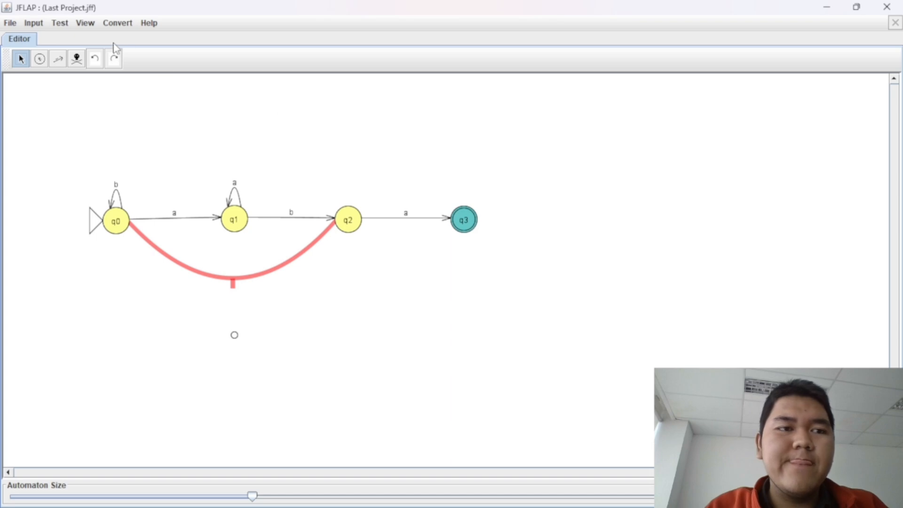
# Highlight the automaton's nondeterministic states to check for nondeterminism, and return to the editor.
pyautogui.click(66, 24)
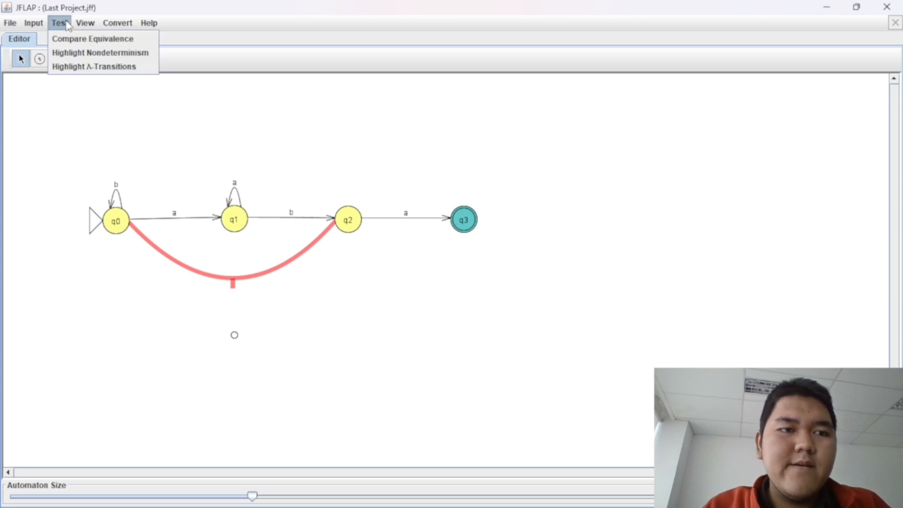
pyautogui.click(66, 54)
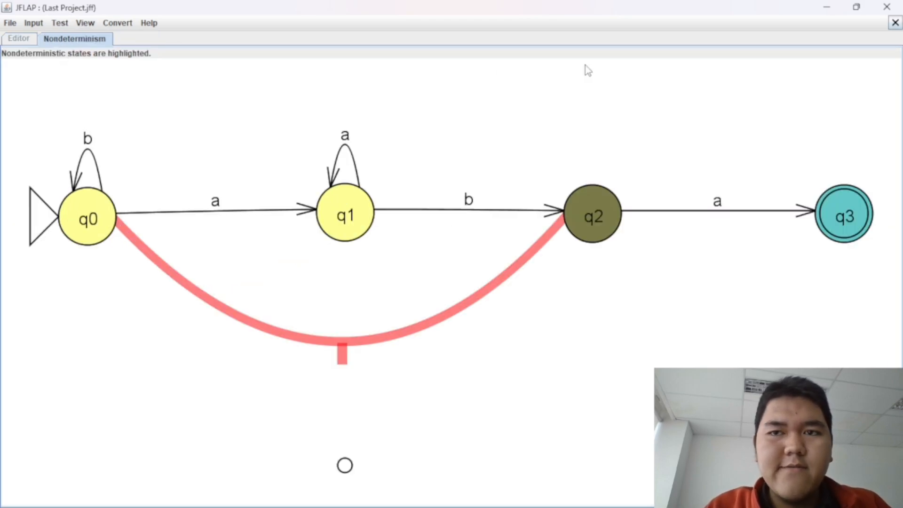
pyautogui.click(895, 23)
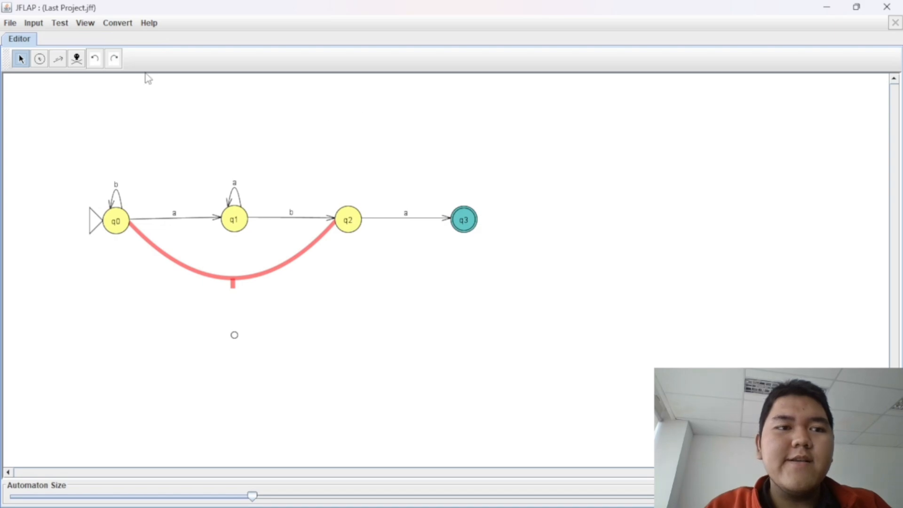
pyautogui.click(112, 24)
pyautogui.moveTo(85, 26)
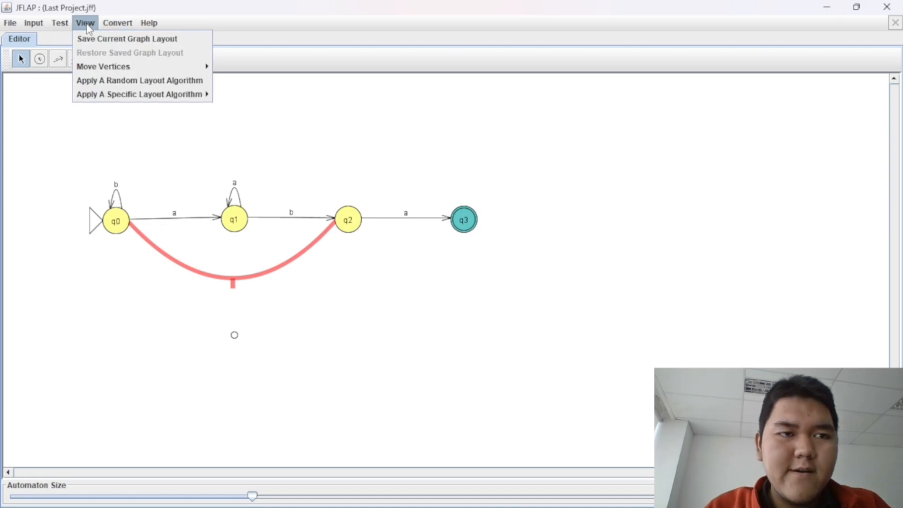
pyautogui.moveTo(42, 26)
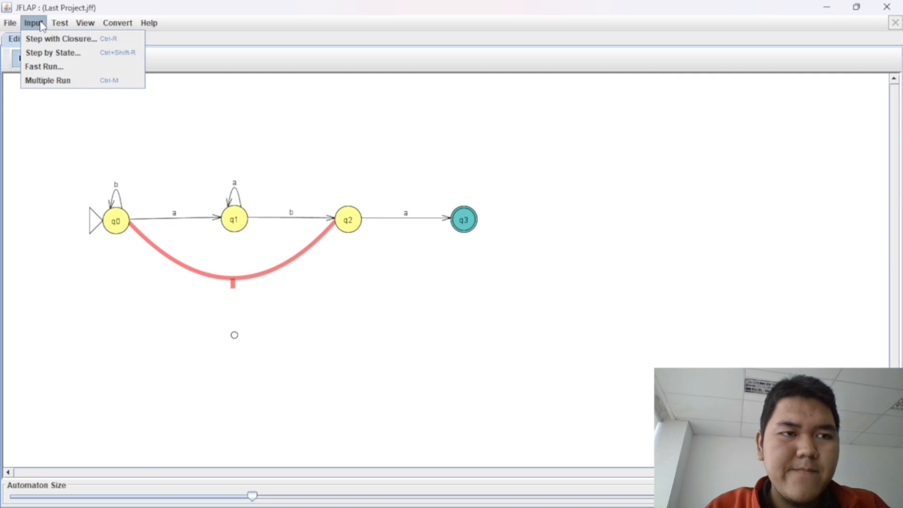
pyautogui.click(78, 88)
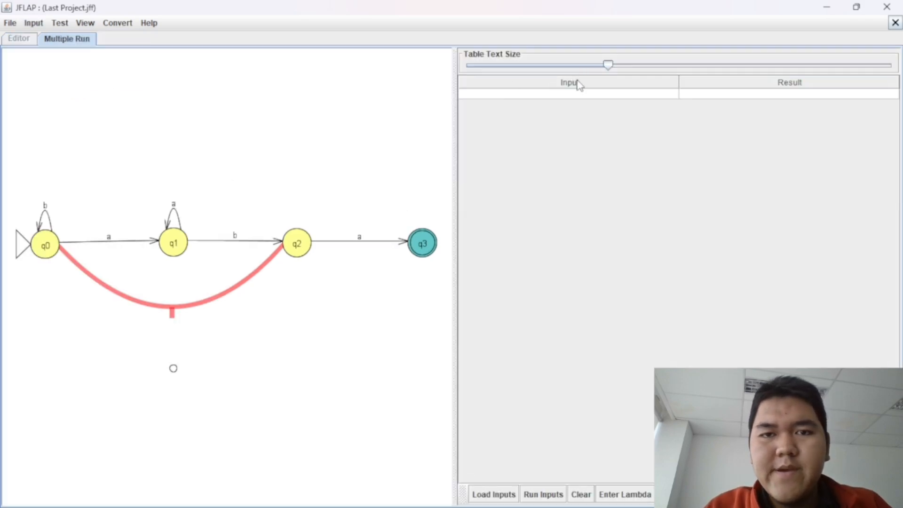
pyautogui.click(563, 94)
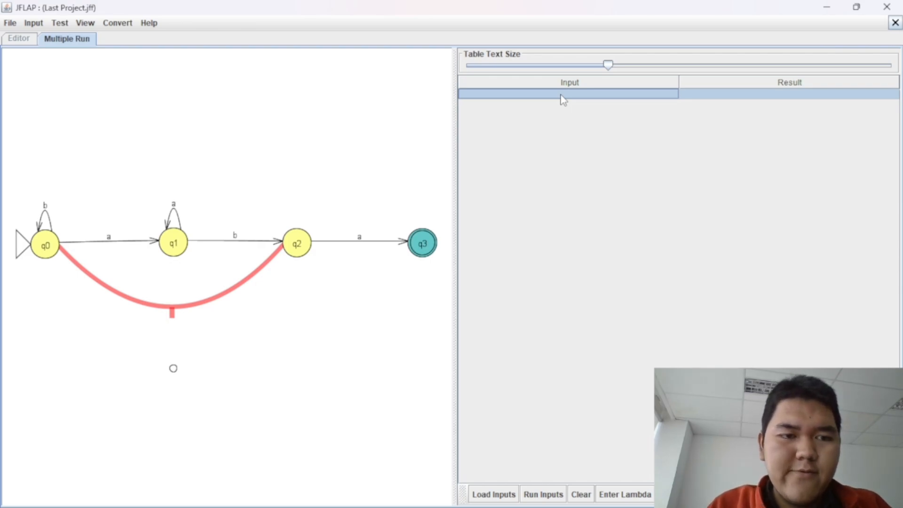
pyautogui.write('ab')
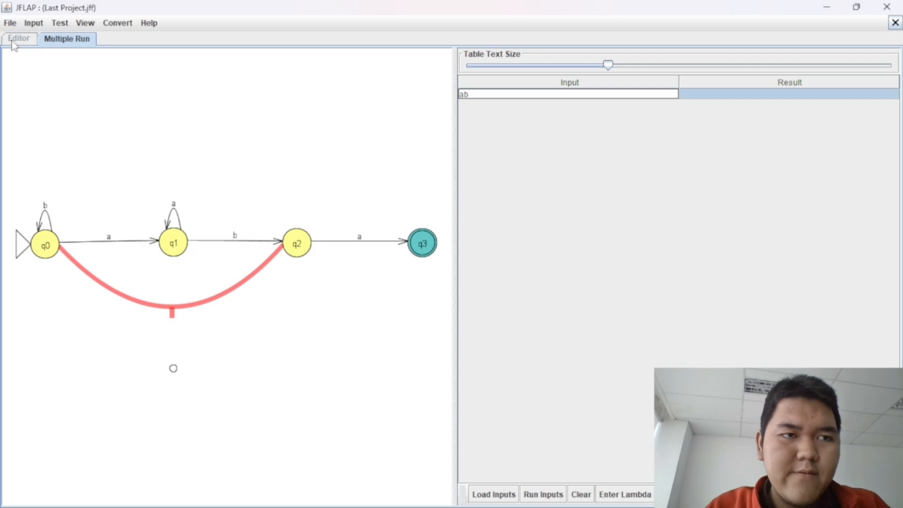
pyautogui.click(896, 22)
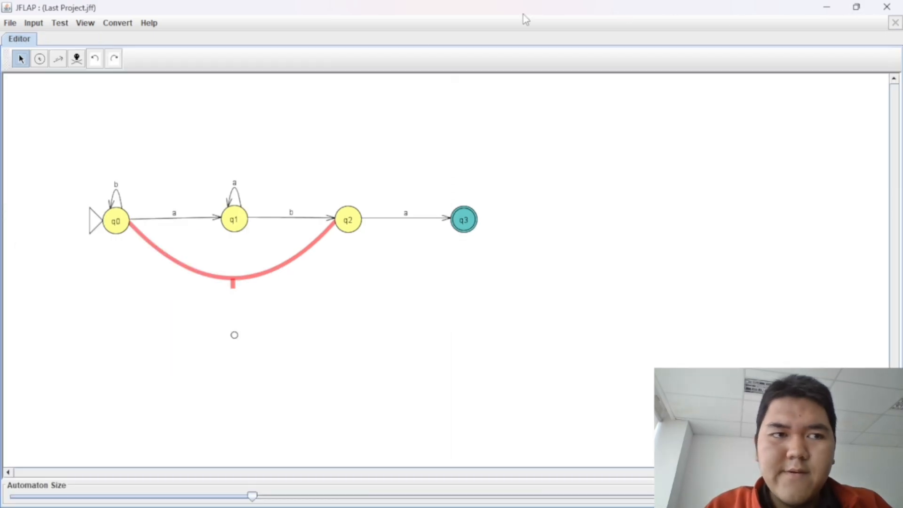
# Deselect the q2-to-q0 transition and test the input string ababbbaaaaba on the automaton with a Multiple Run.
pyautogui.click(185, 267)
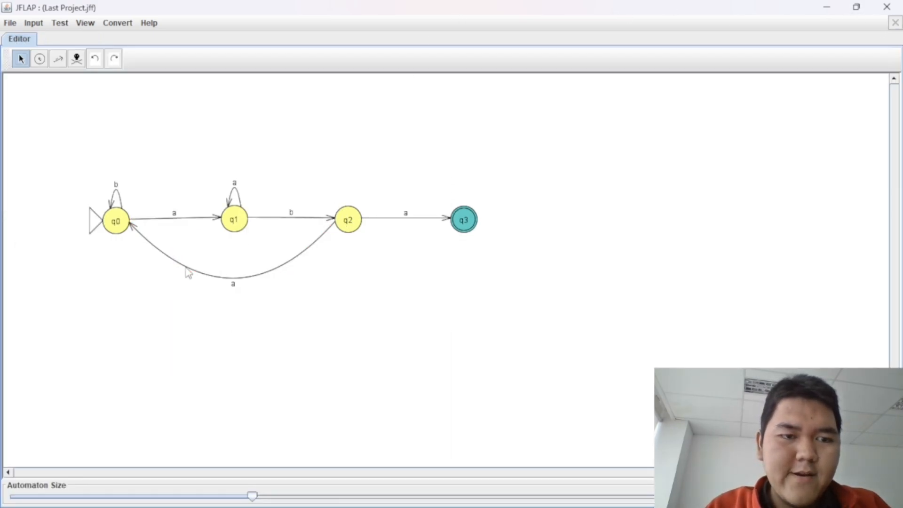
pyautogui.click(32, 24)
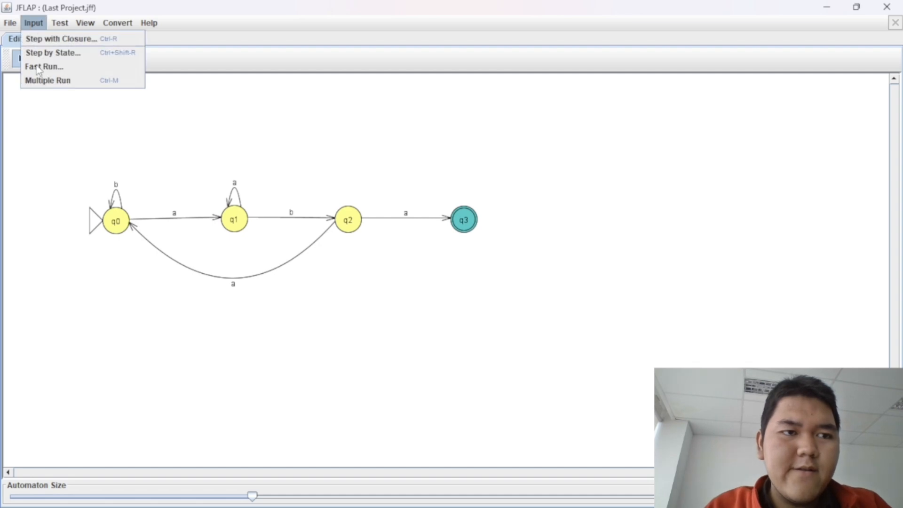
pyautogui.click(67, 82)
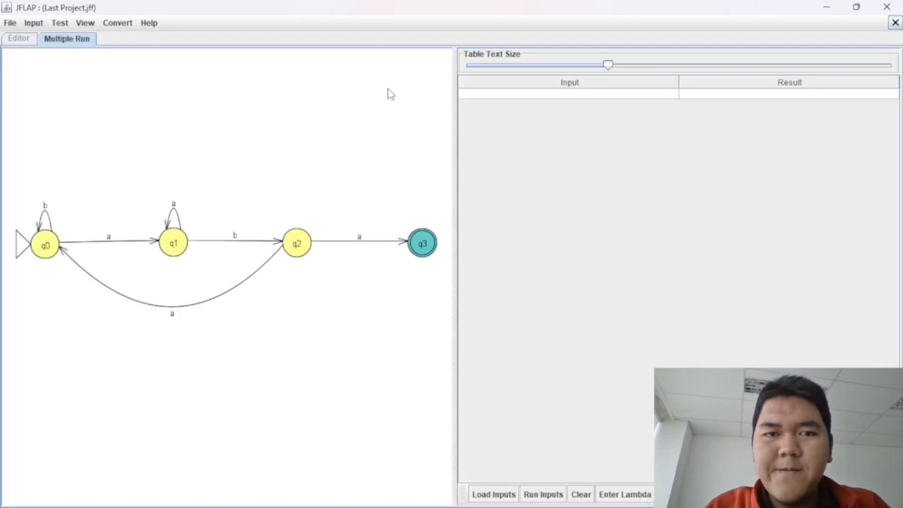
pyautogui.click(484, 92)
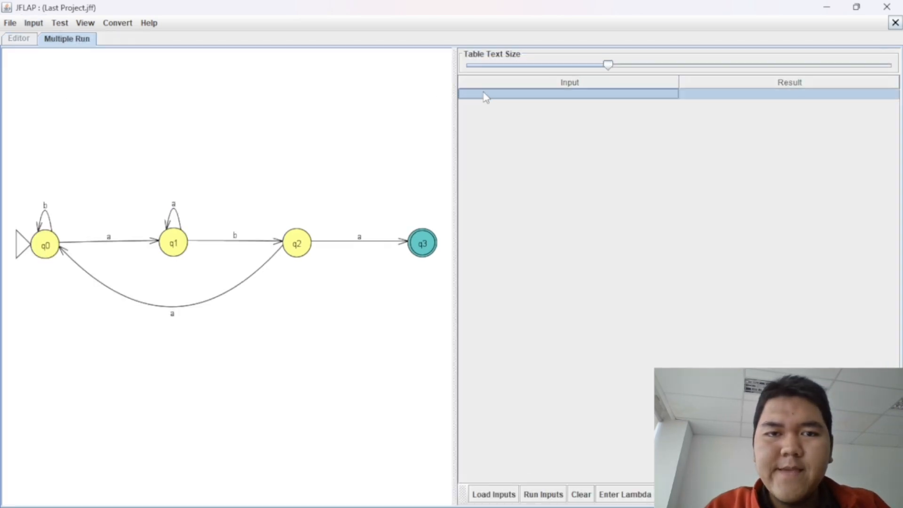
pyautogui.doubleClick(514, 96)
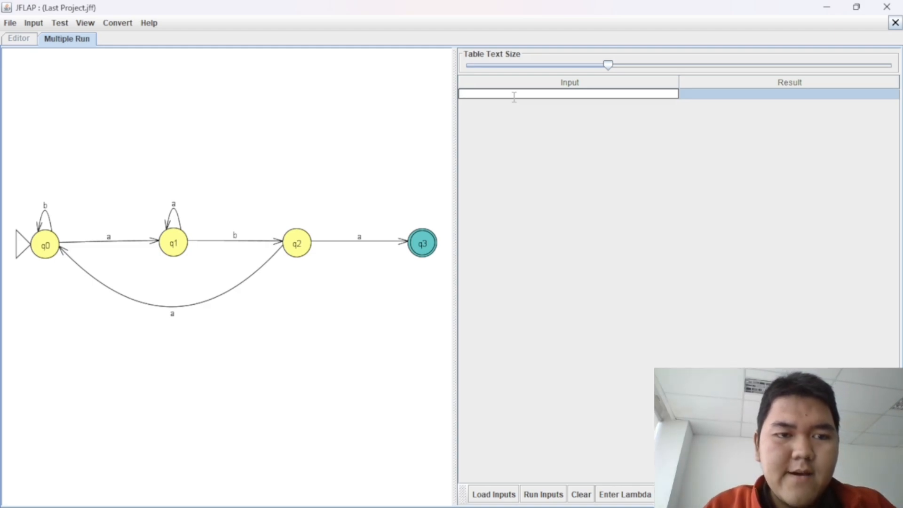
pyautogui.write('ababbbaaaaba')
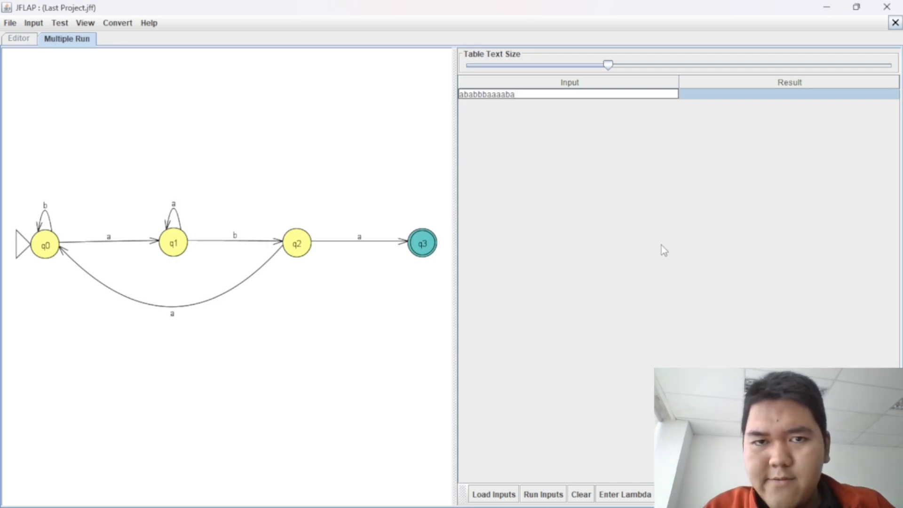
pyautogui.press('Return')
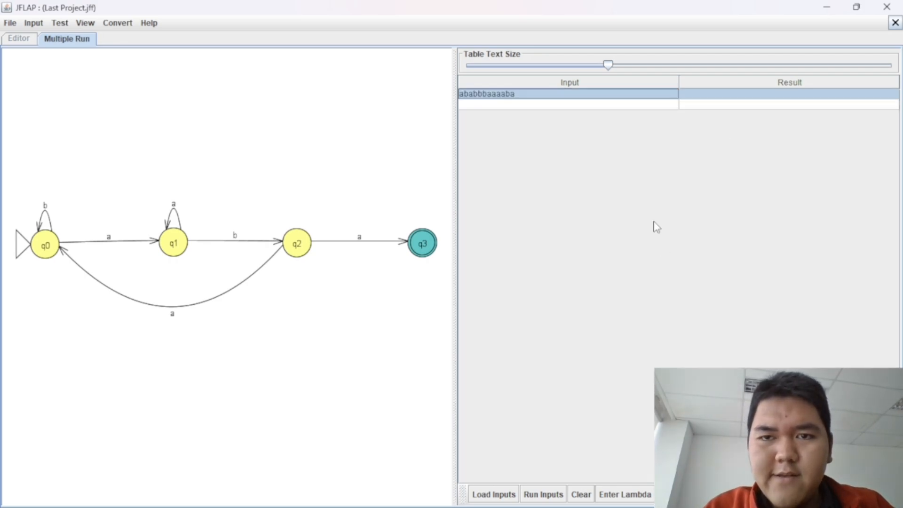
pyautogui.click(545, 495)
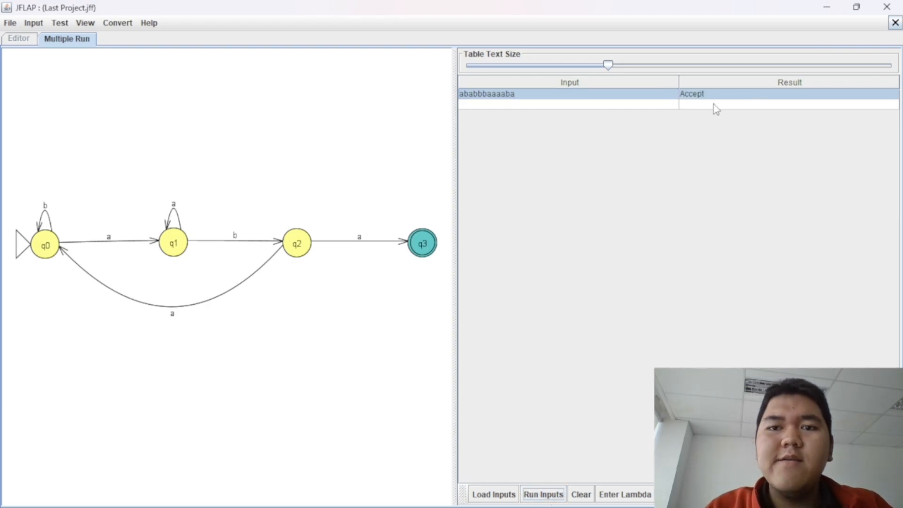